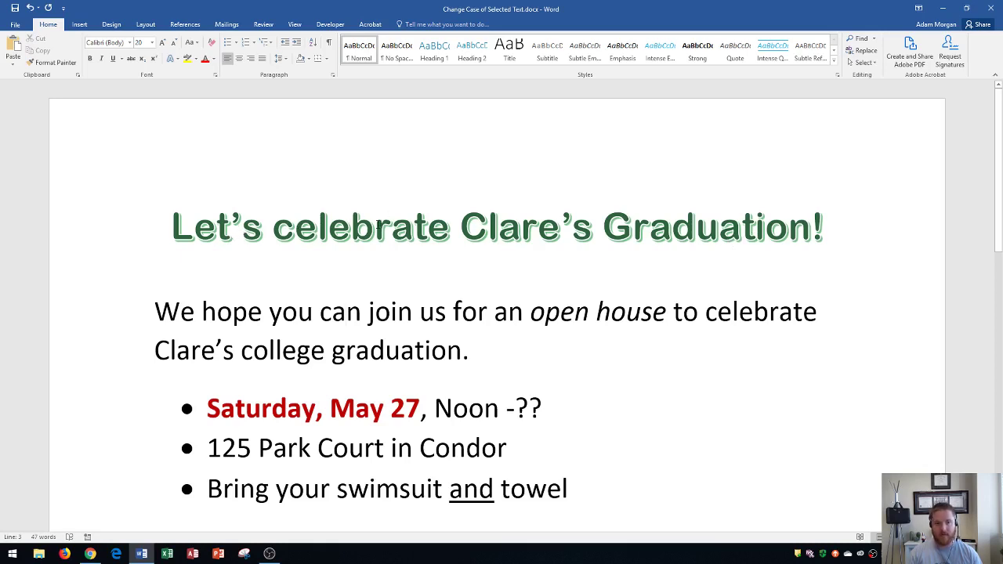
Try replacing 'celebrate' by retyping it as CELEBRATE, then undo to restore it.
{"action": "left_click_drag", "start_coordinate": [450, 227], "coordinate": [273, 228]}
{"action": "left_click", "coordinate": [361, 239]}
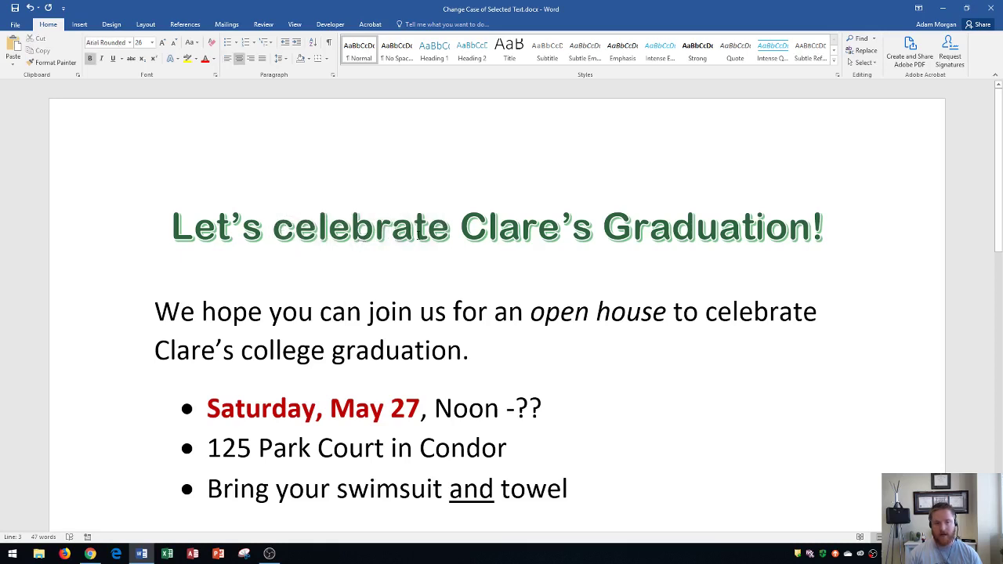
{"action": "left_click_drag", "start_coordinate": [450, 235], "coordinate": [284, 239]}
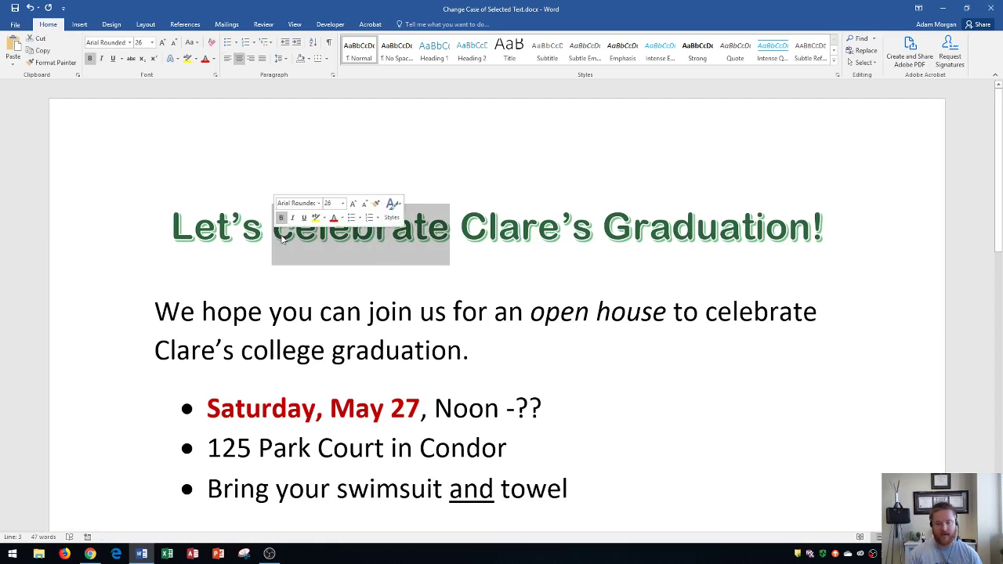
{"action": "key", "text": "Delete"}
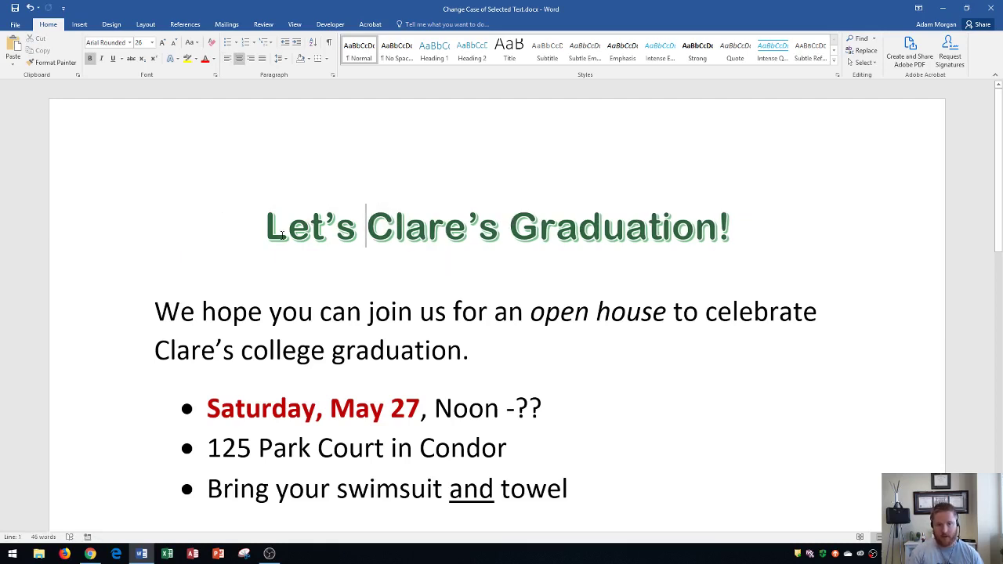
{"action": "type", "text": "CELEB"}
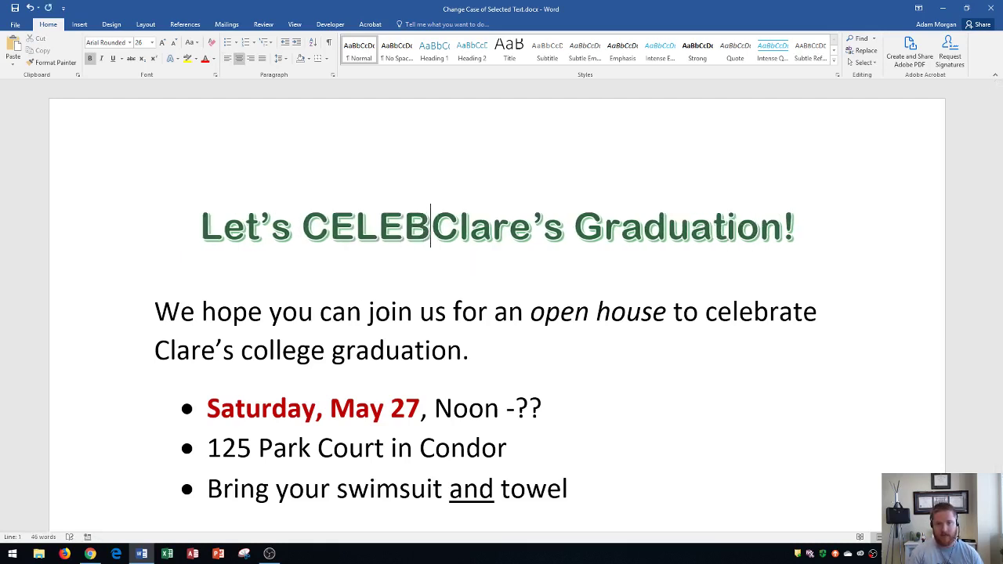
{"action": "type", "text": "RATE"}
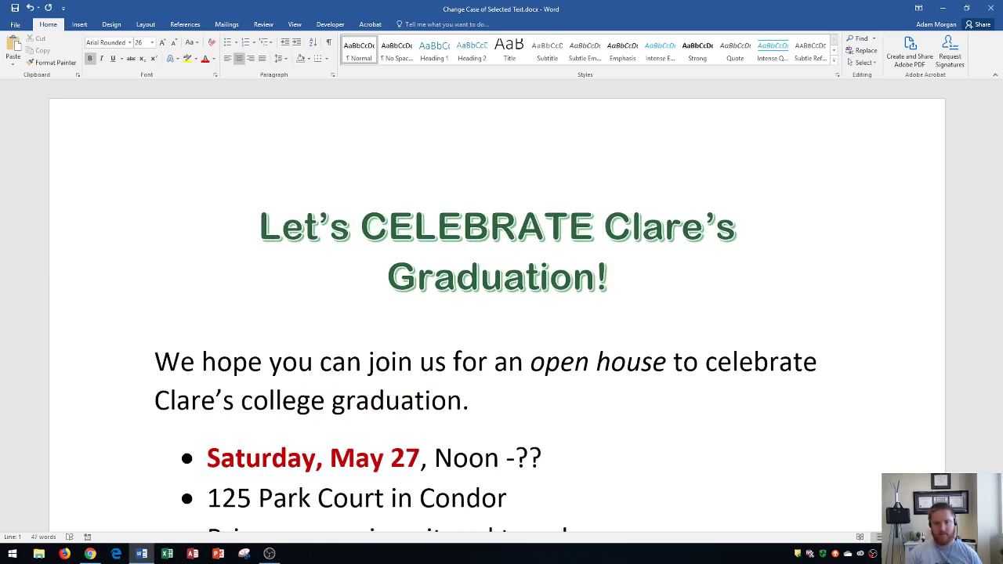
{"action": "key", "text": "ctrl+z"}
{"action": "key", "text": "ctrl+z"}
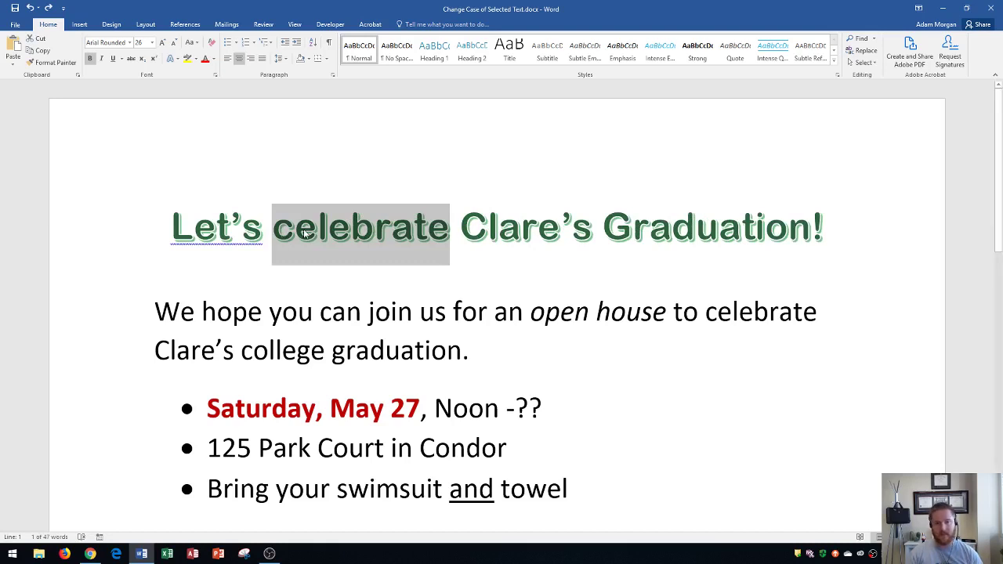
Make the word 'celebrate' UPPERCASE using Change Case.
{"action": "left_click", "coordinate": [299, 235]}
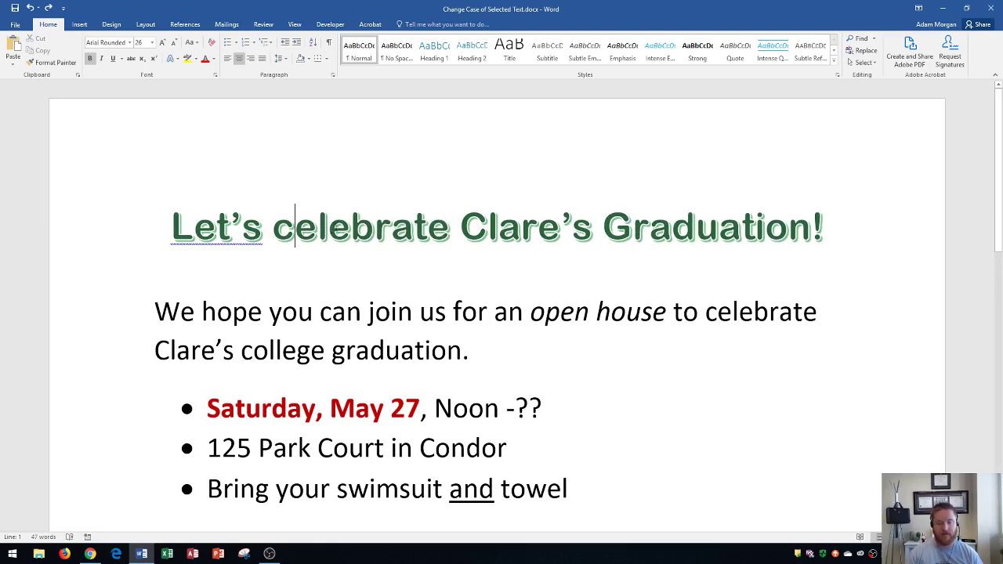
{"action": "double_click", "coordinate": [348, 228]}
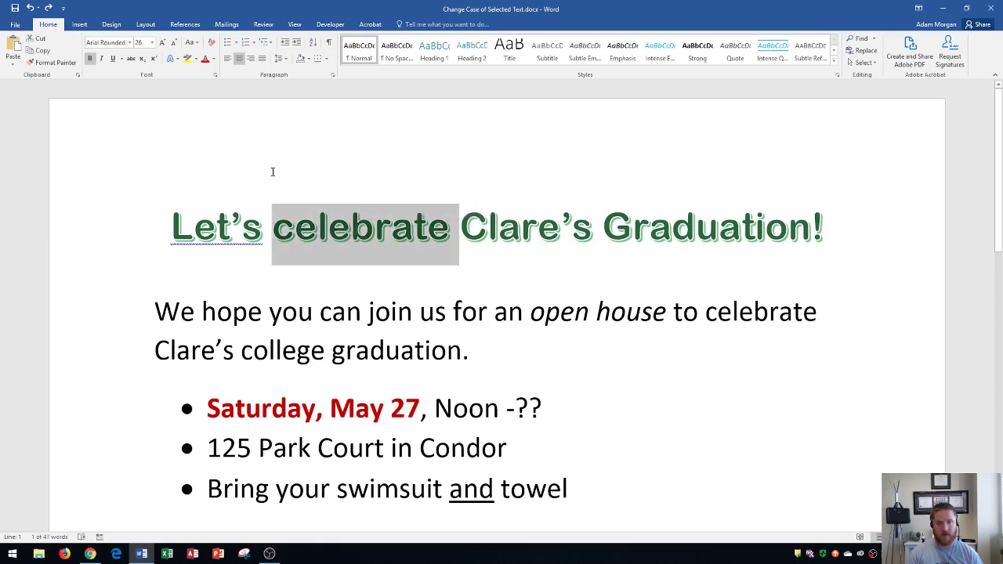
{"action": "left_click", "coordinate": [199, 46]}
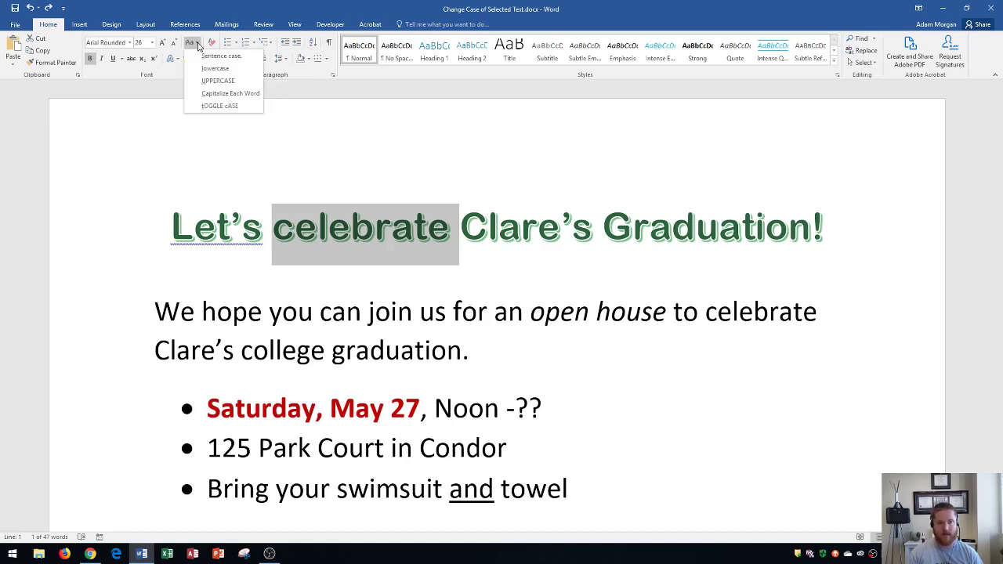
{"action": "left_click", "coordinate": [219, 81]}
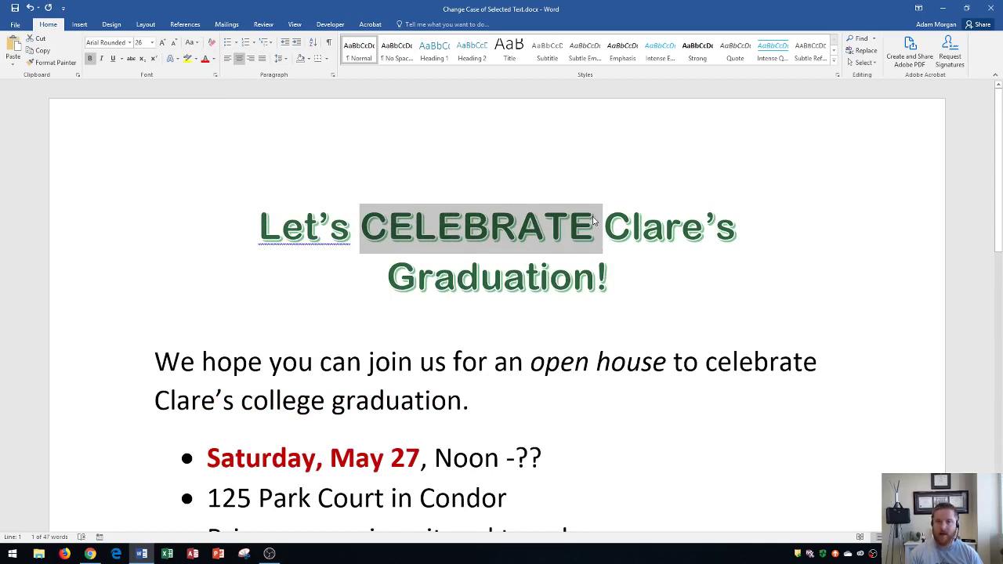
Convert the whole heading to Sentence case.
{"action": "left_click", "coordinate": [549, 228]}
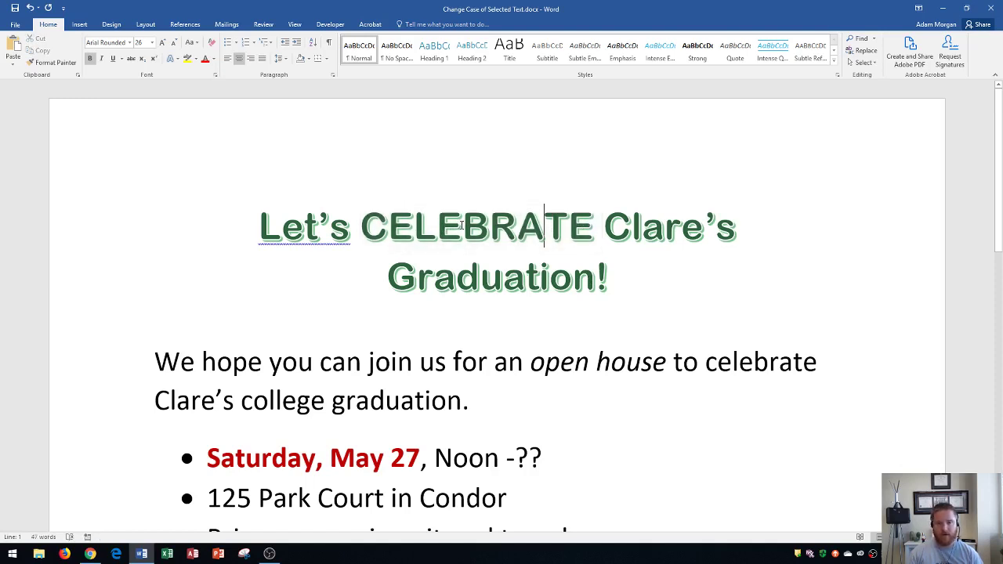
{"action": "triple_click", "coordinate": [462, 226]}
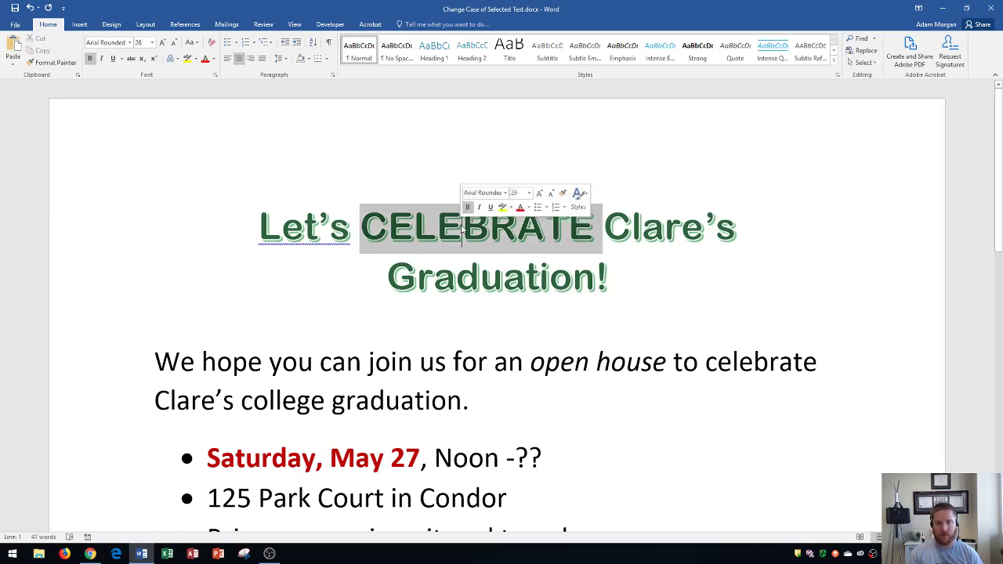
{"action": "left_click", "coordinate": [197, 45]}
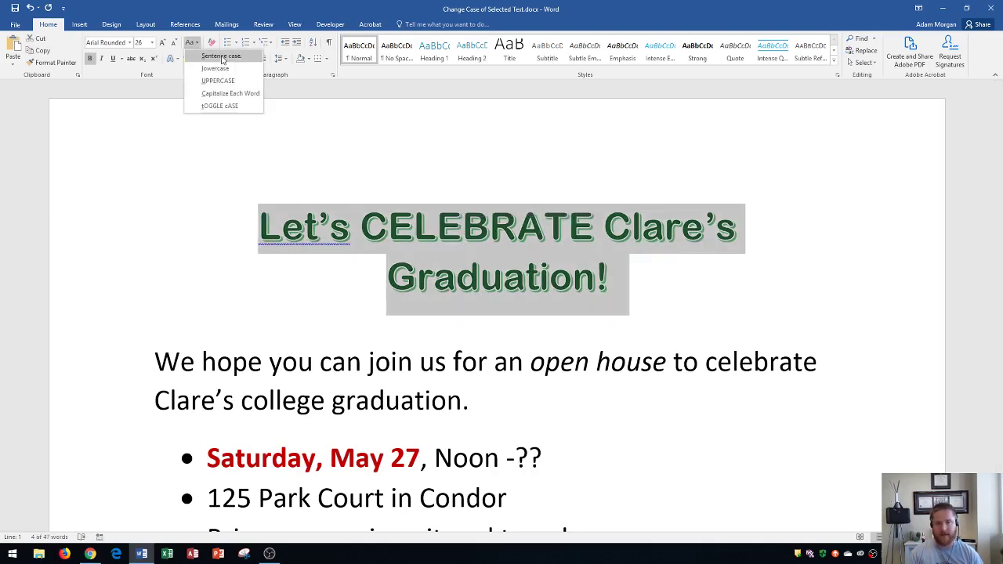
{"action": "left_click", "coordinate": [221, 57]}
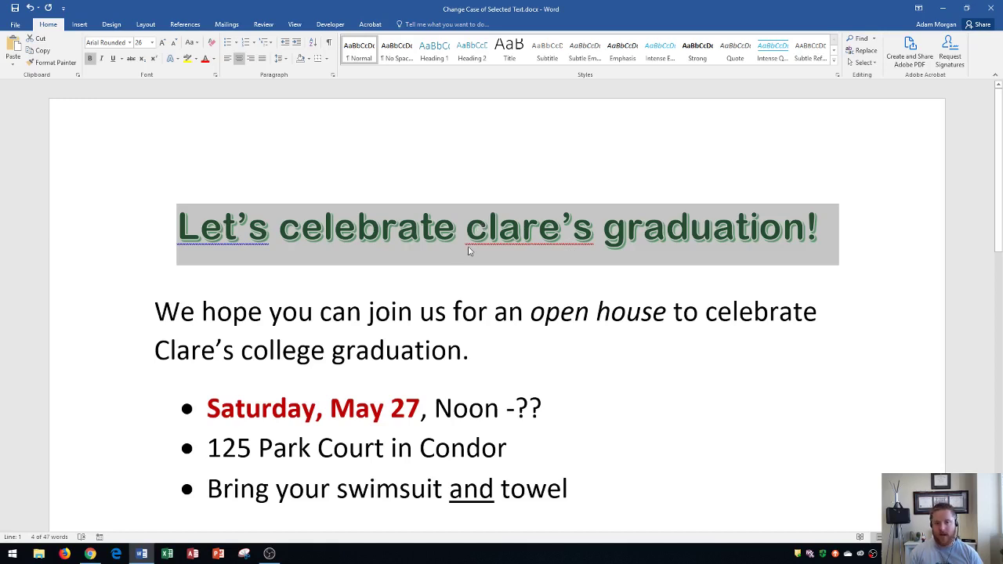
Correct 'clare's' to the suggested spelling 'Clare's'.
{"action": "left_click", "coordinate": [510, 229]}
{"action": "right_click", "coordinate": [508, 228]}
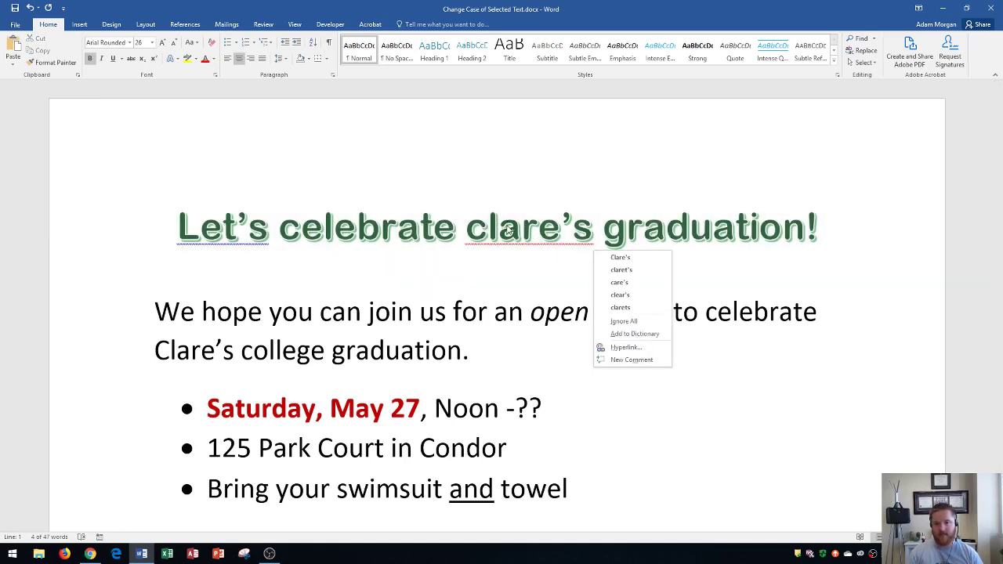
{"action": "left_click", "coordinate": [620, 258]}
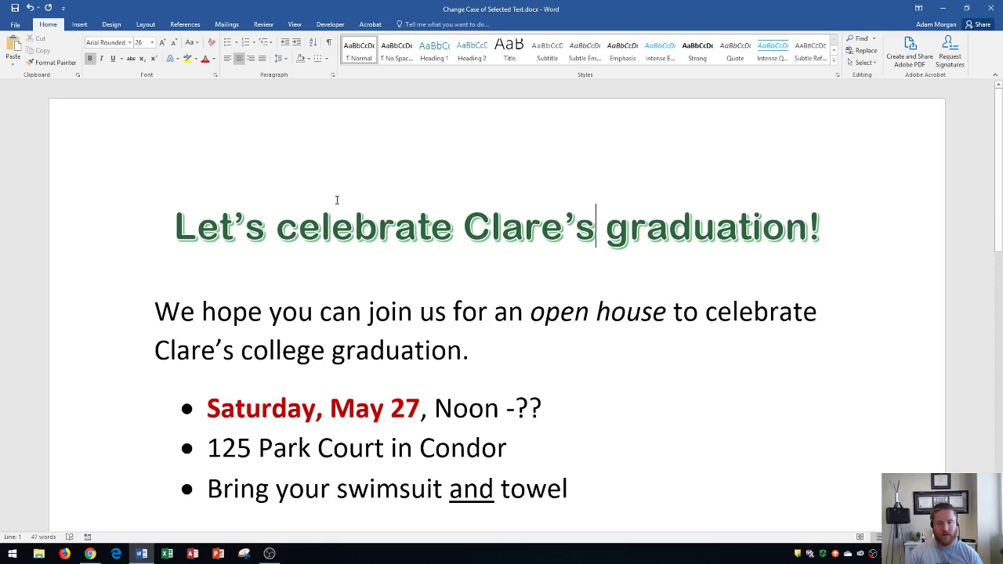
Convert the whole heading to lowercase, then to UPPERCASE.
{"action": "triple_click", "coordinate": [337, 224]}
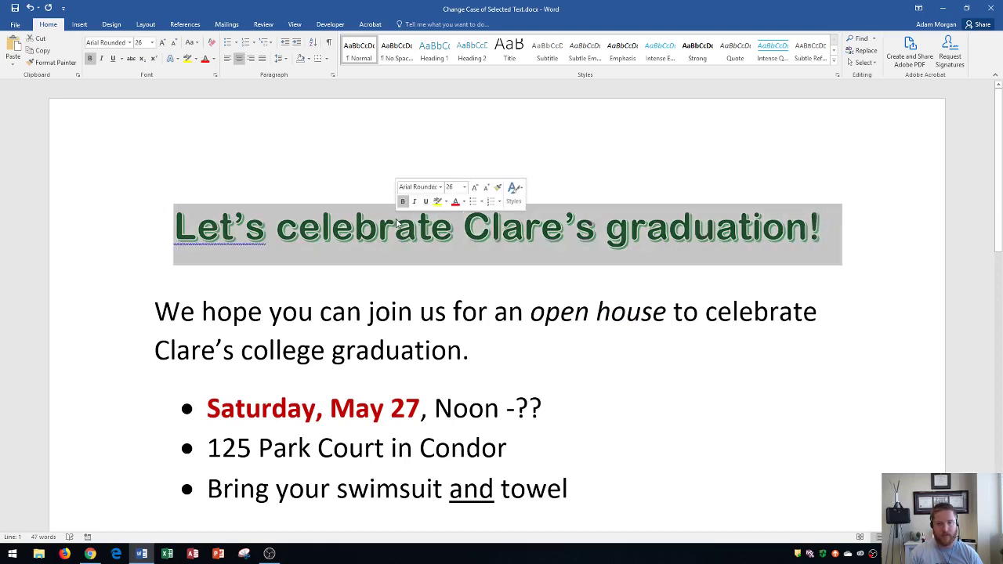
{"action": "left_click", "coordinate": [193, 42]}
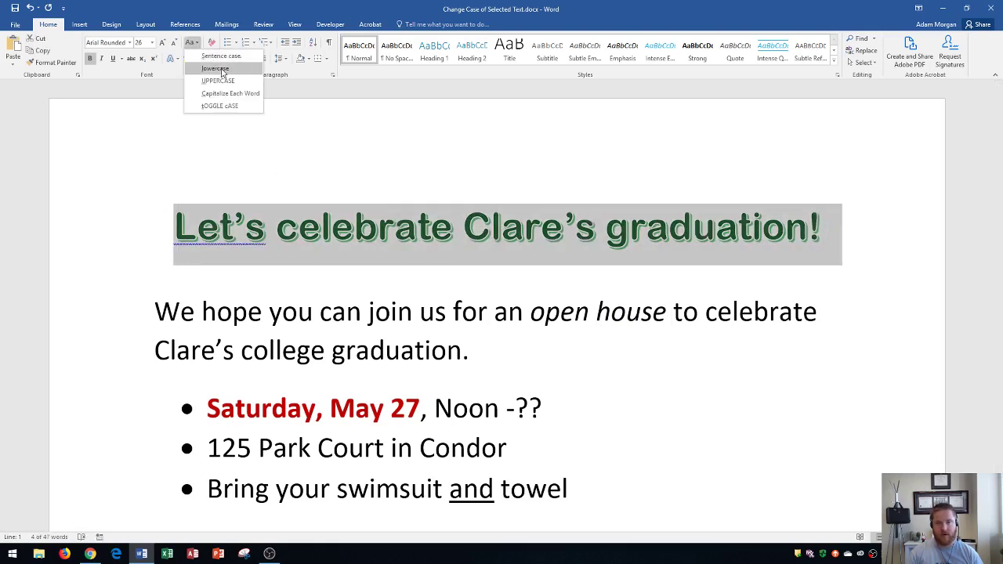
{"action": "left_click", "coordinate": [215, 69]}
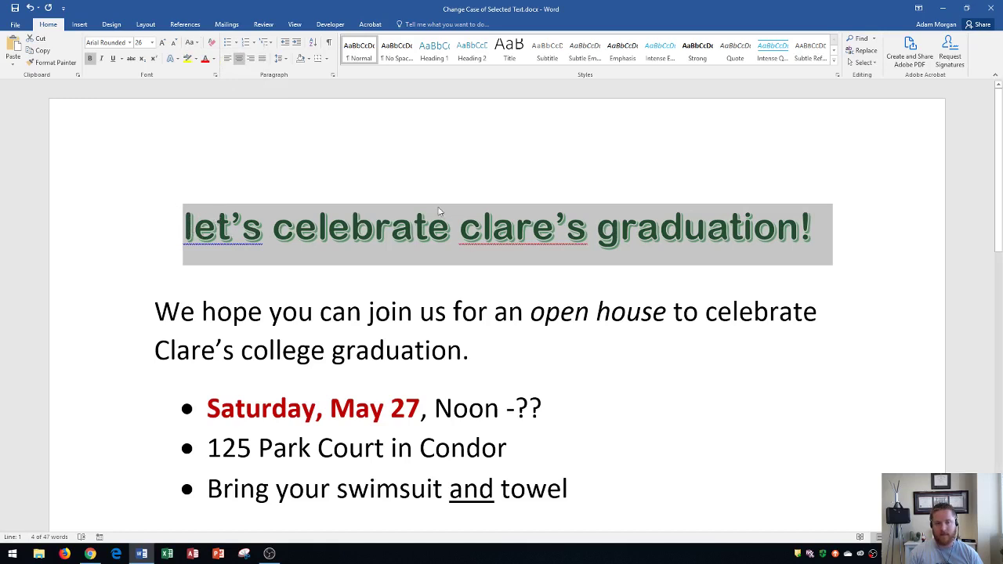
{"action": "left_click", "coordinate": [197, 45]}
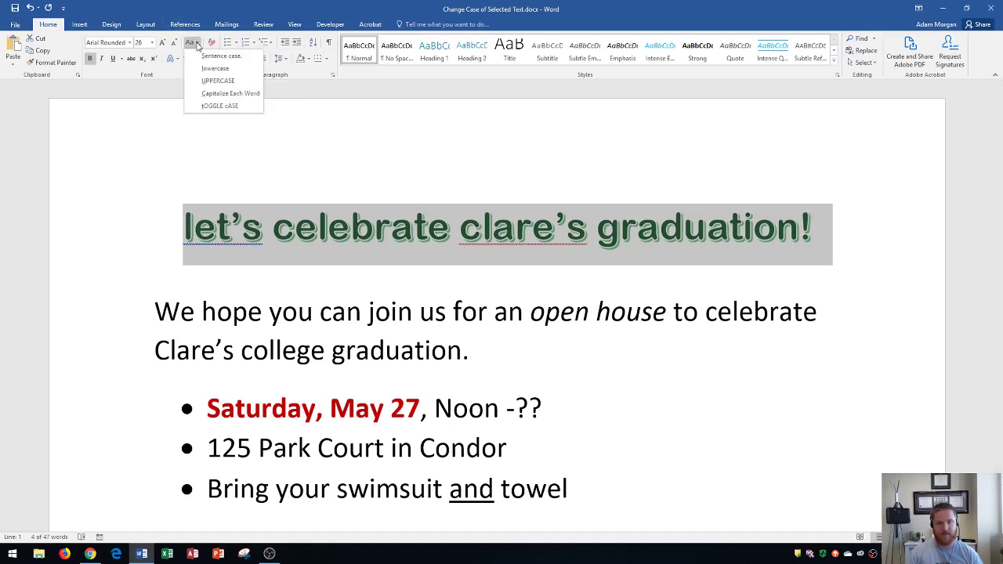
{"action": "left_click", "coordinate": [217, 82]}
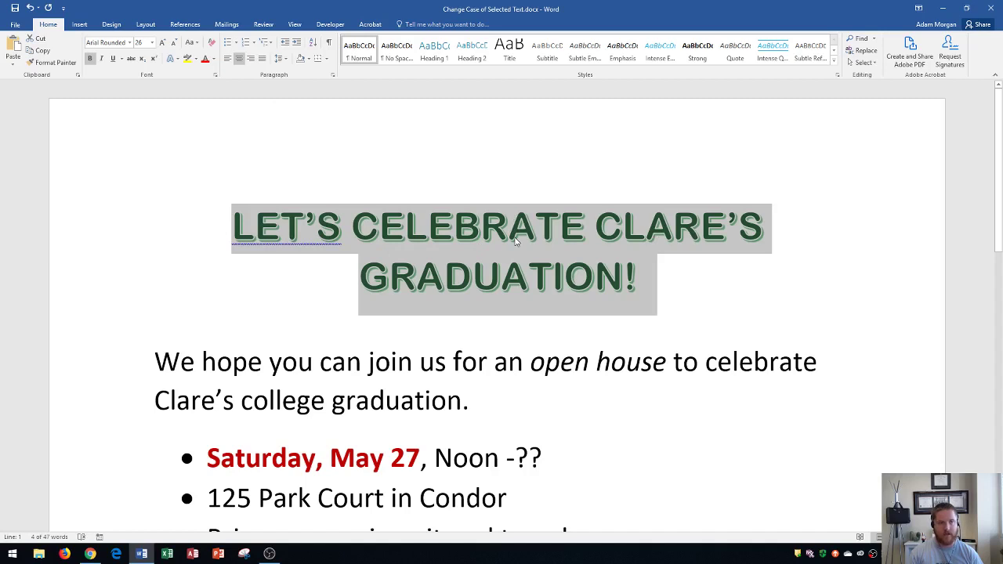
Apply Capitalize Each Word and then tOGGLE cASE to the heading.
{"action": "left_click", "coordinate": [195, 44]}
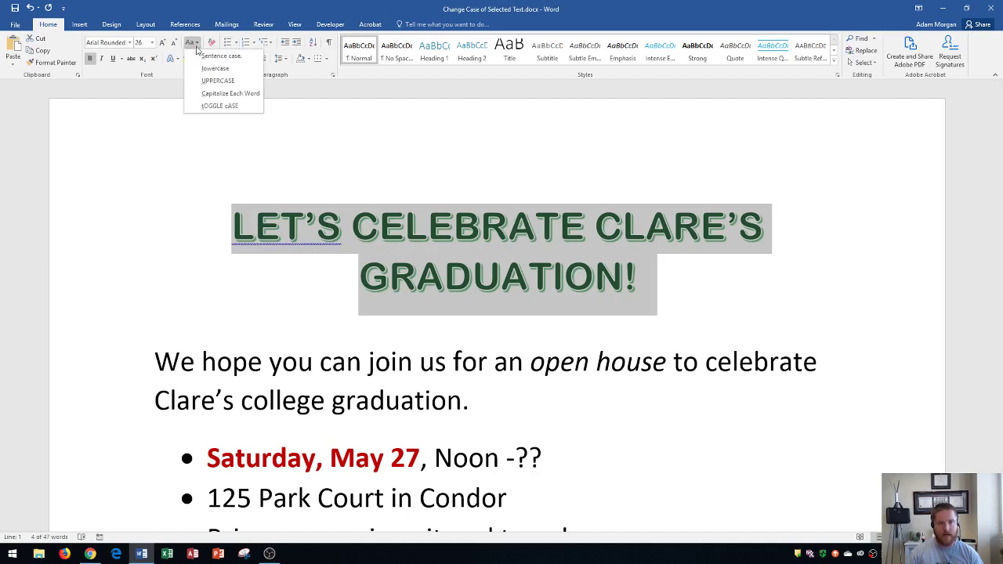
{"action": "left_click", "coordinate": [221, 94]}
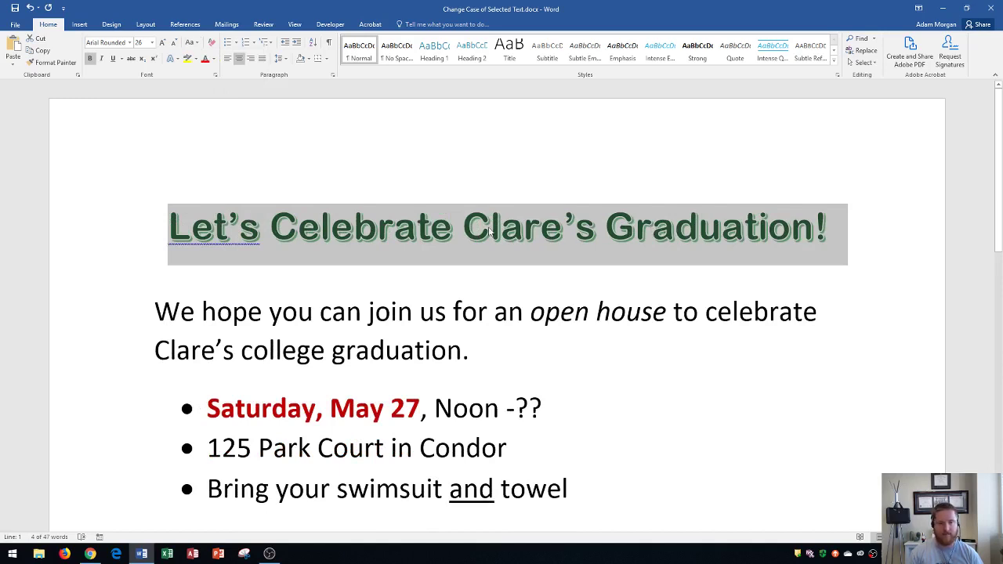
{"action": "left_click", "coordinate": [196, 43]}
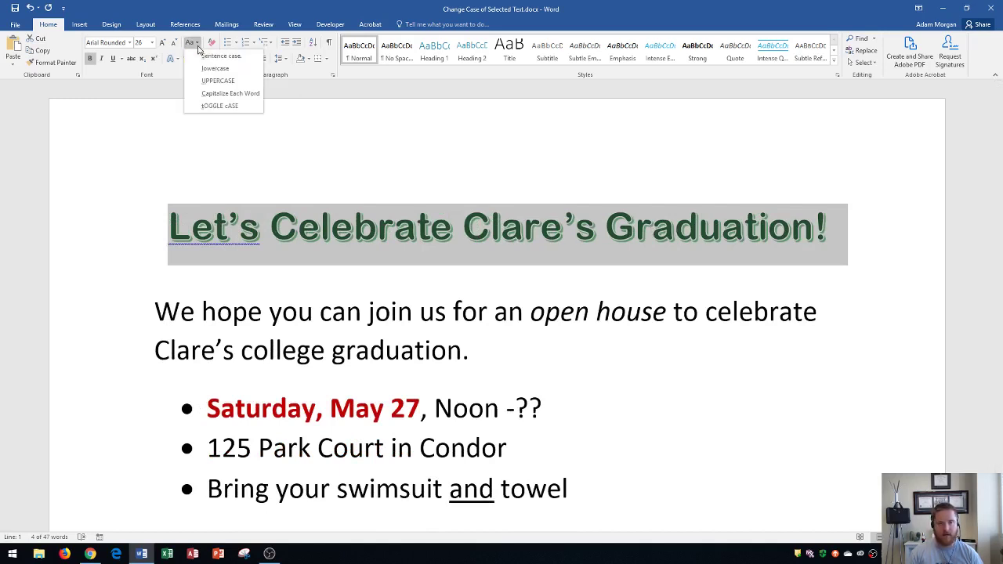
{"action": "left_click", "coordinate": [225, 107]}
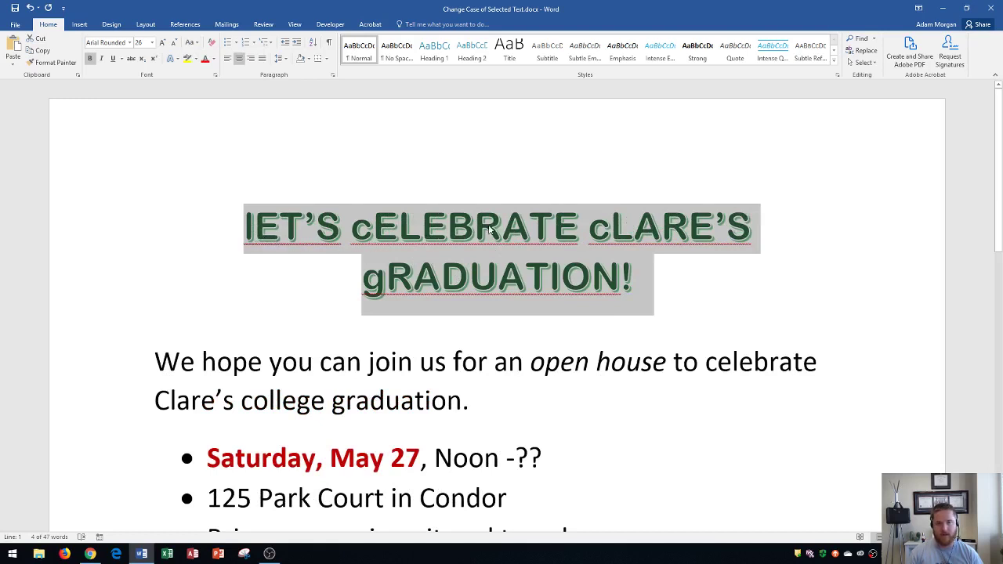
Apply Sentence case, then Capitalize Each Word, giving 'Let's Celebrate Clare's Graduation!'.
{"action": "left_click", "coordinate": [195, 43]}
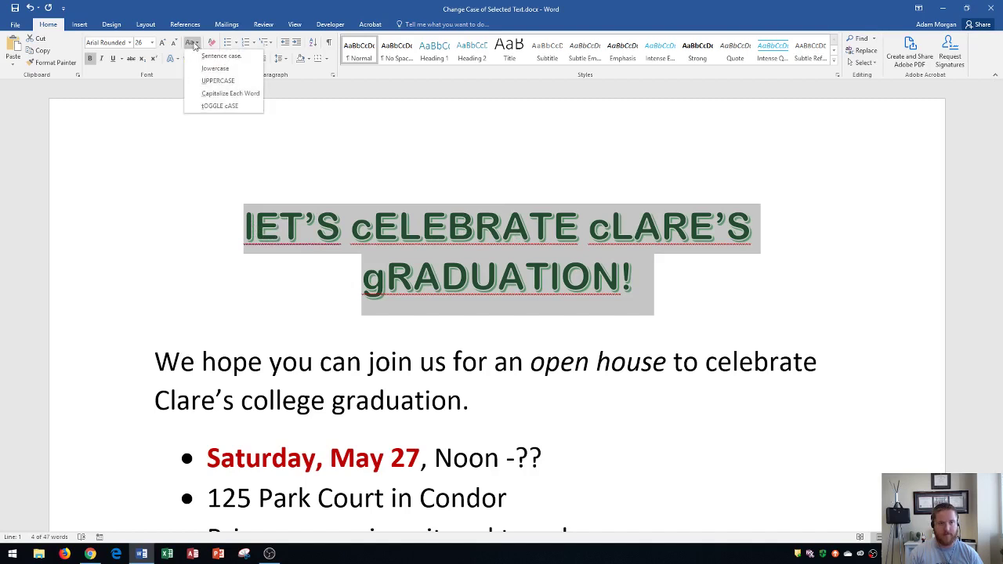
{"action": "left_click", "coordinate": [219, 57]}
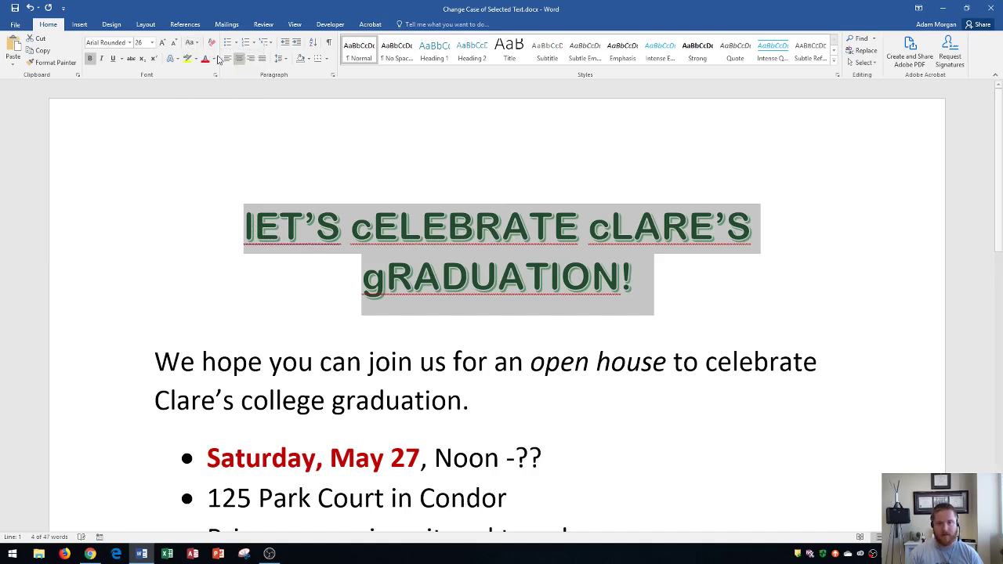
{"action": "left_click", "coordinate": [192, 42]}
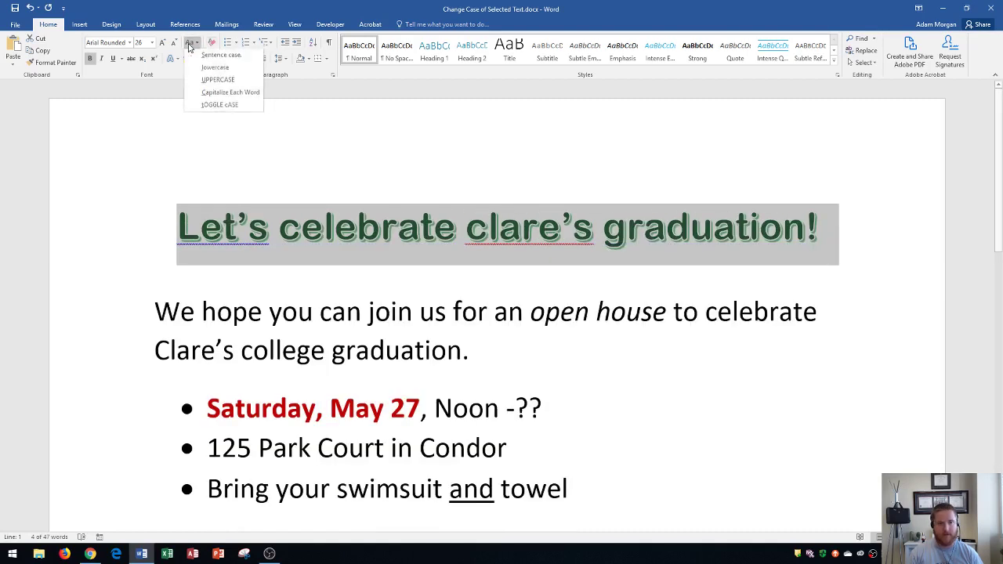
{"action": "left_click", "coordinate": [224, 94]}
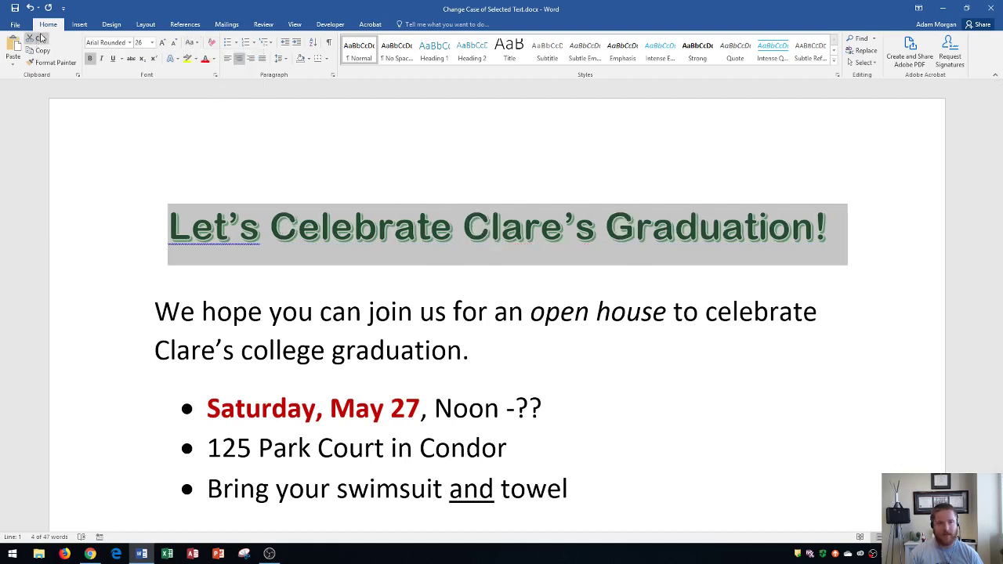
{"action": "left_click", "coordinate": [194, 45]}
{"action": "left_click", "coordinate": [195, 44]}
{"action": "left_click", "coordinate": [195, 45]}
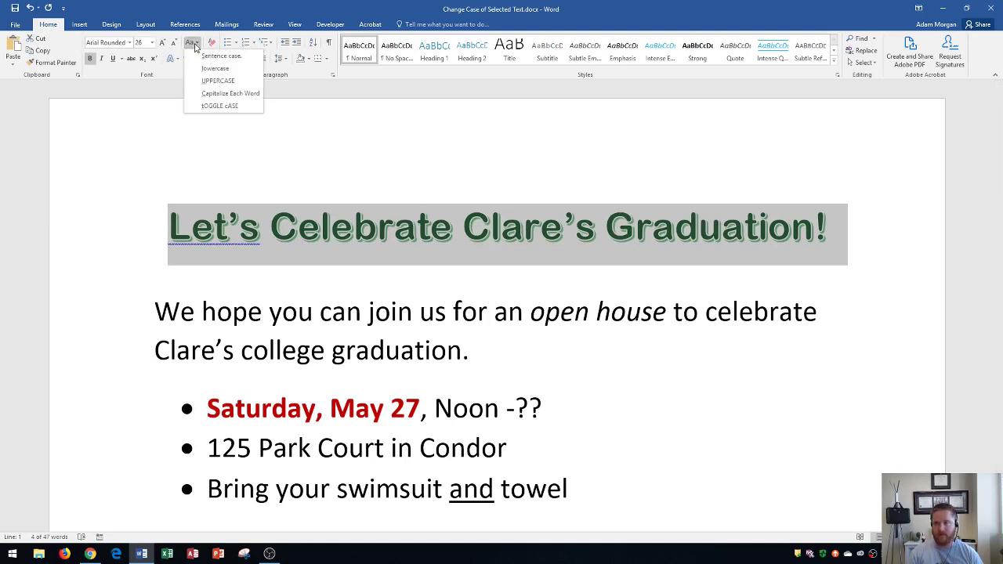